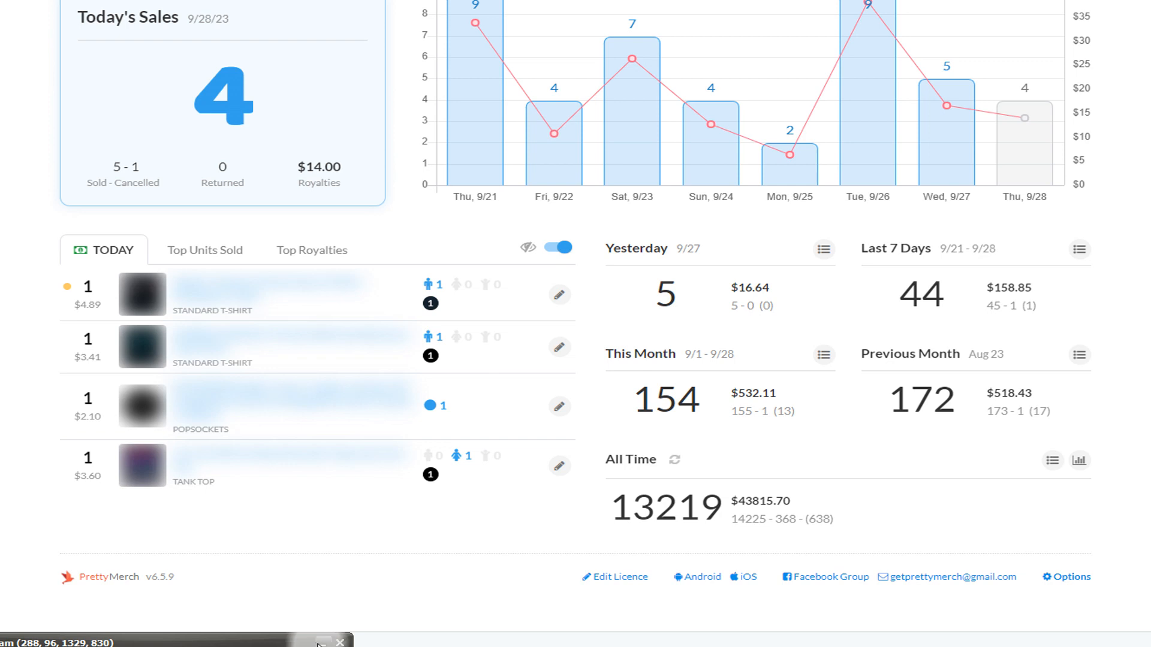
# Bring up the Sales: 9/1 - 9/28 dialog from the This Month card's list icon.
pyautogui.click(341, 642)
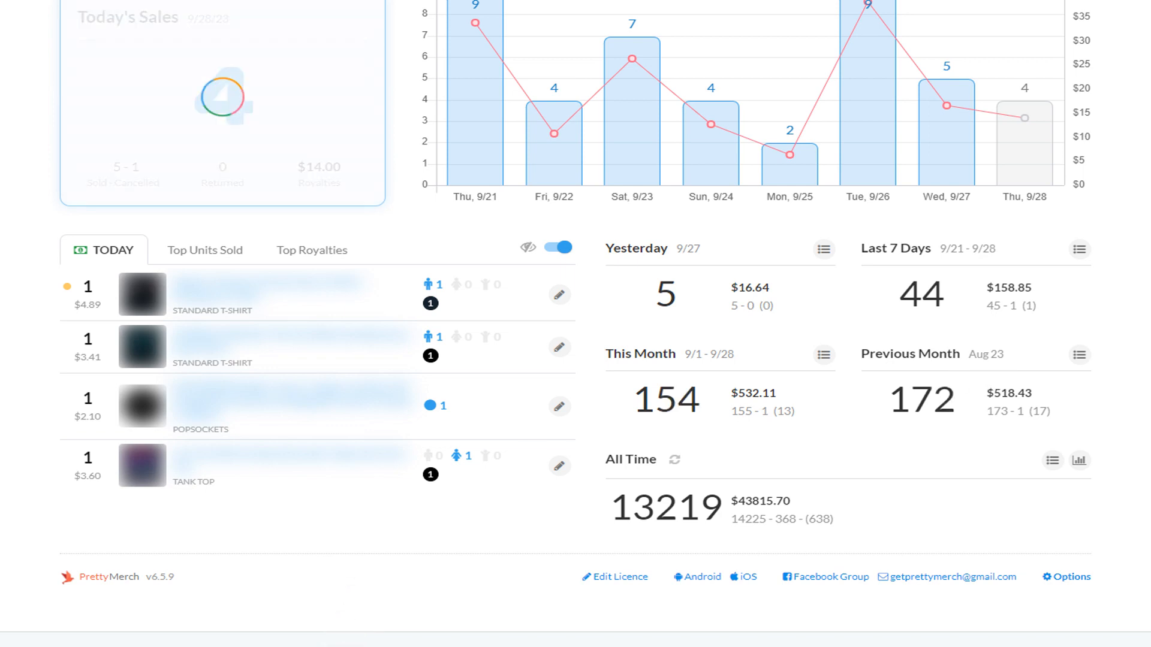
pyautogui.scroll(1, 576, 323)
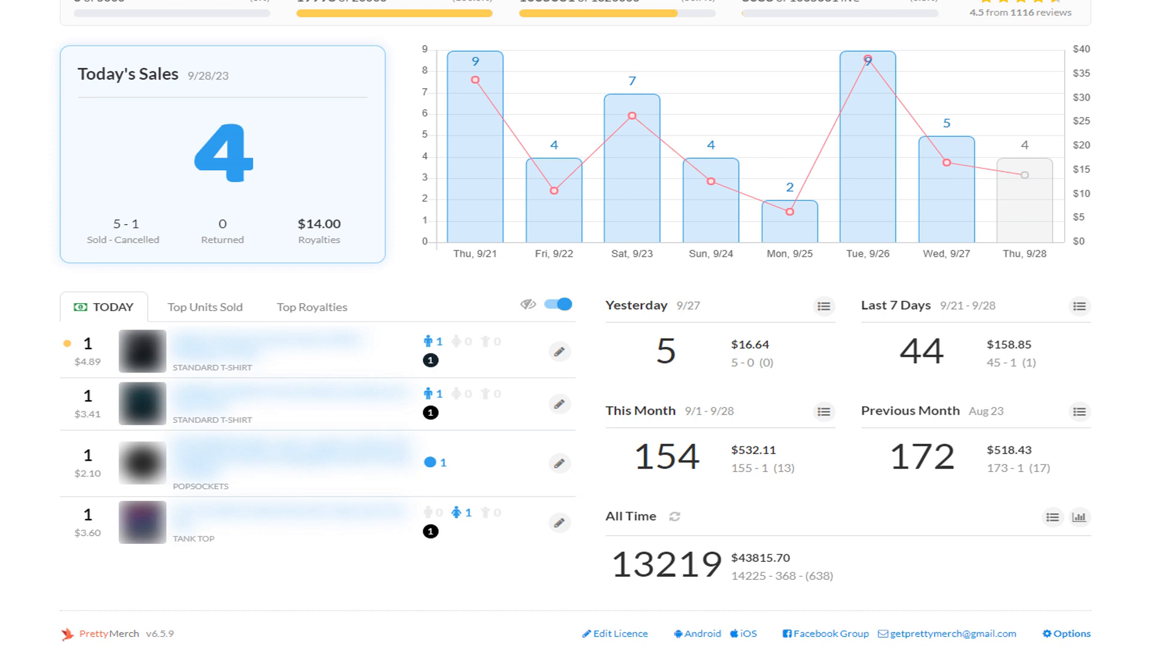
pyautogui.scroll(2, 576, 324)
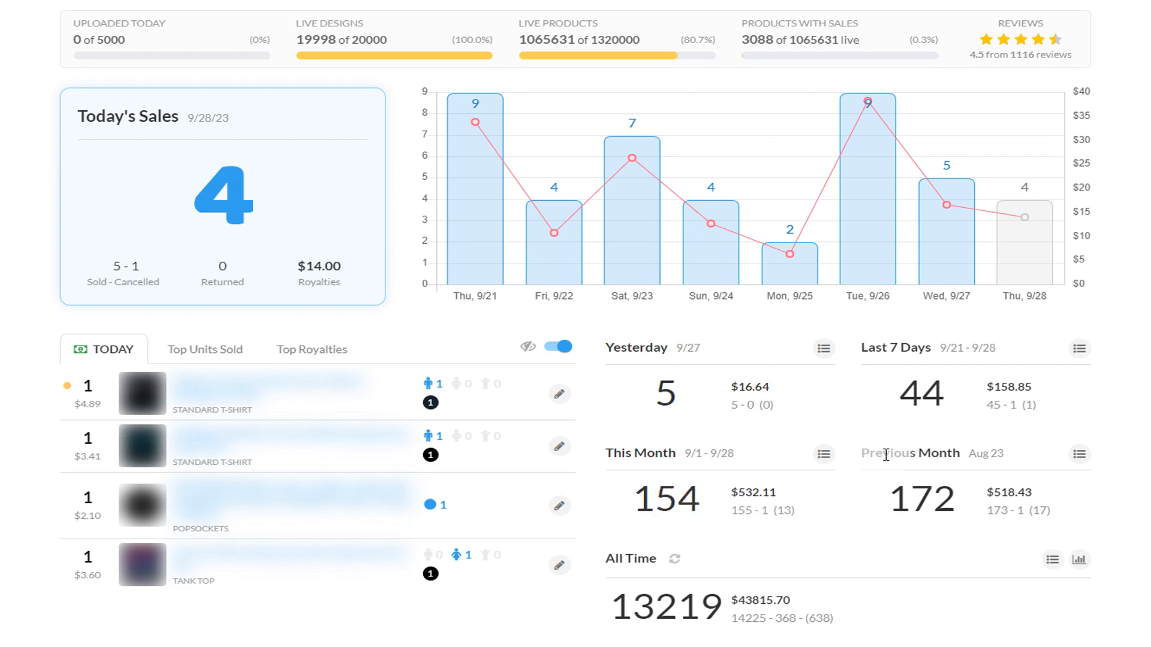
pyautogui.click(824, 455)
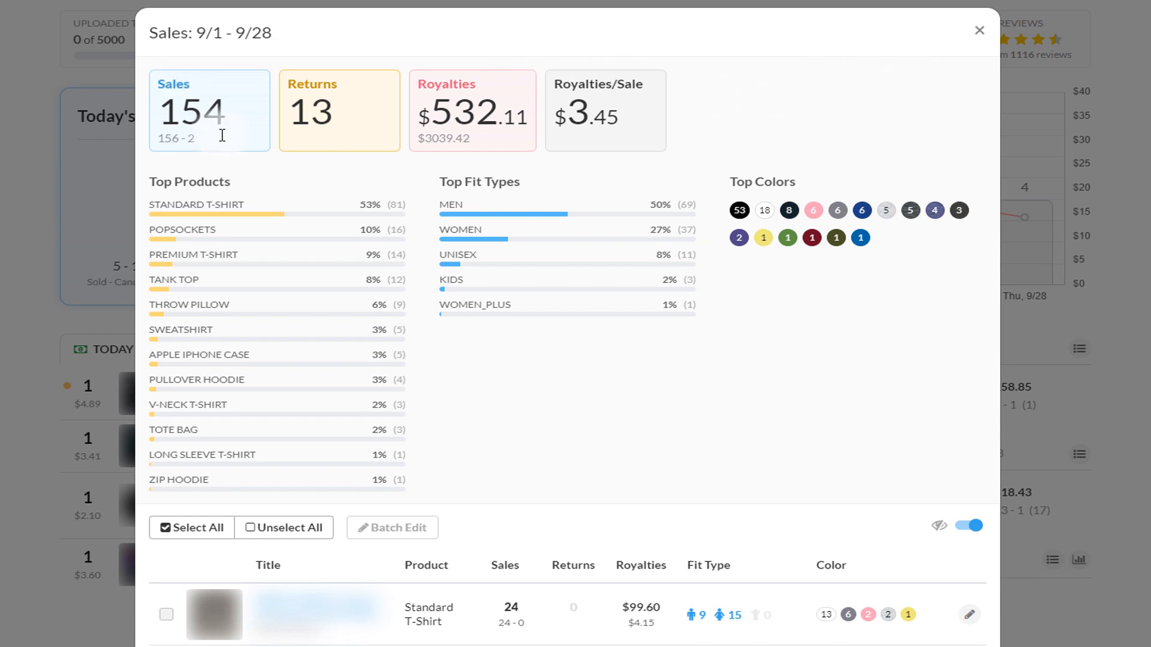
# Close the monthly Sales dialog, returning to the dashboard for the Analytics view.
pyautogui.click(979, 30)
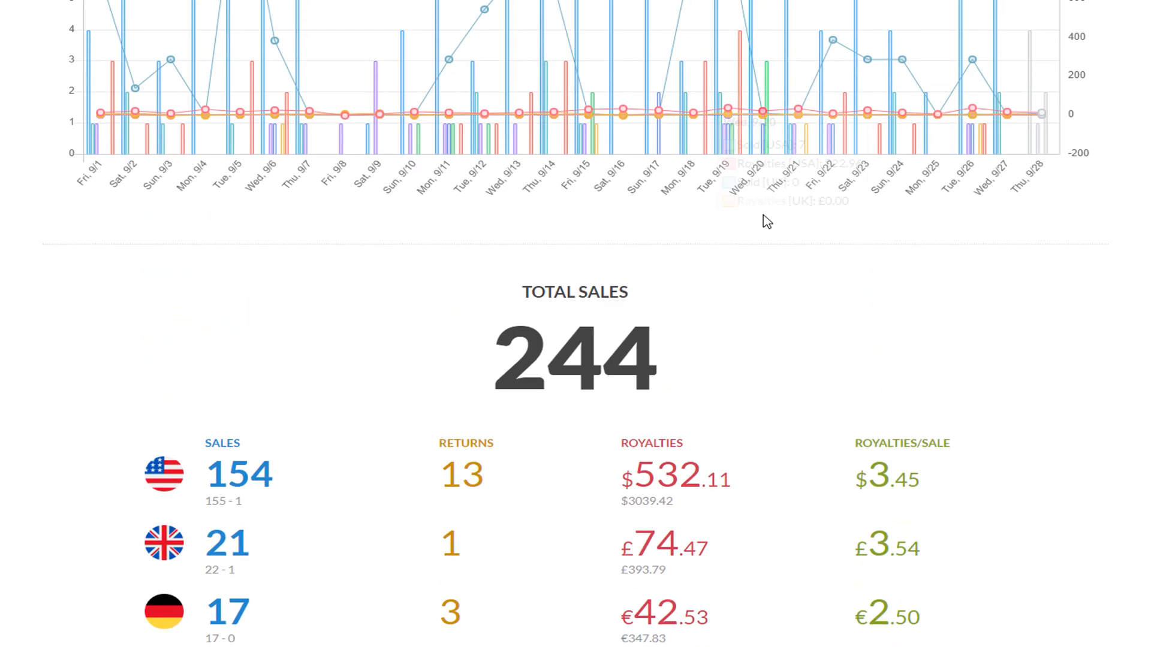
pyautogui.scroll(5, 765, 225)
pyautogui.scroll(3, 775, 263)
# Run the analysis for the previous month, August 2023 (8/1-8/31), showing 269 total sales.
pyautogui.click(730, 293)
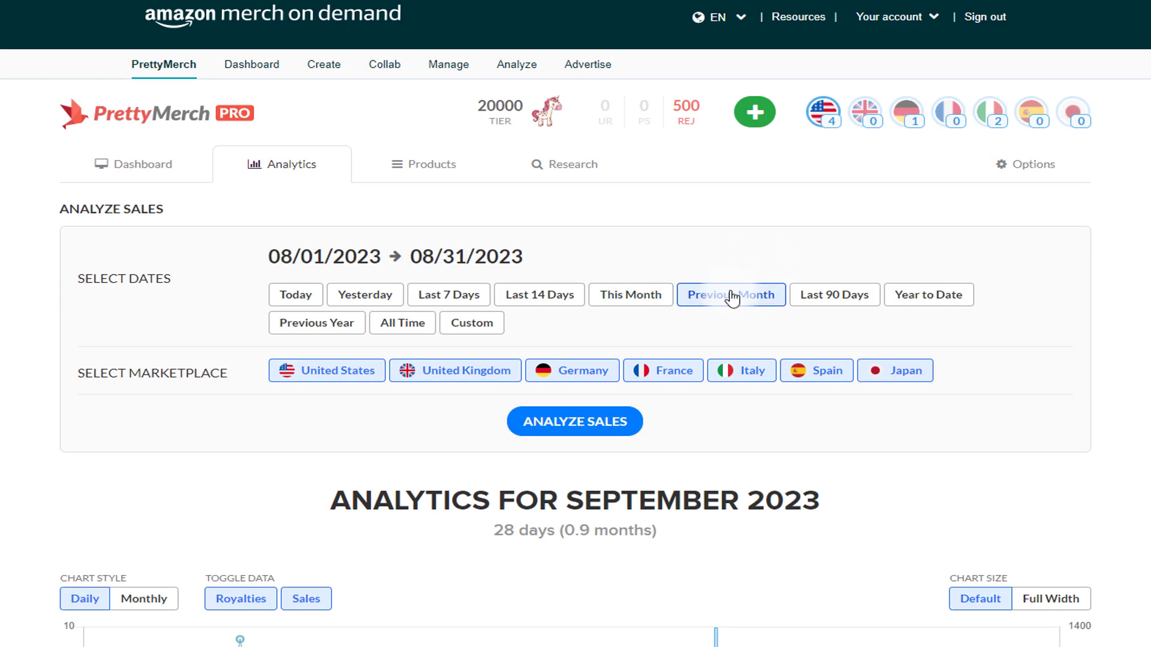
pyautogui.click(574, 422)
pyautogui.scroll(-5, 978, 307)
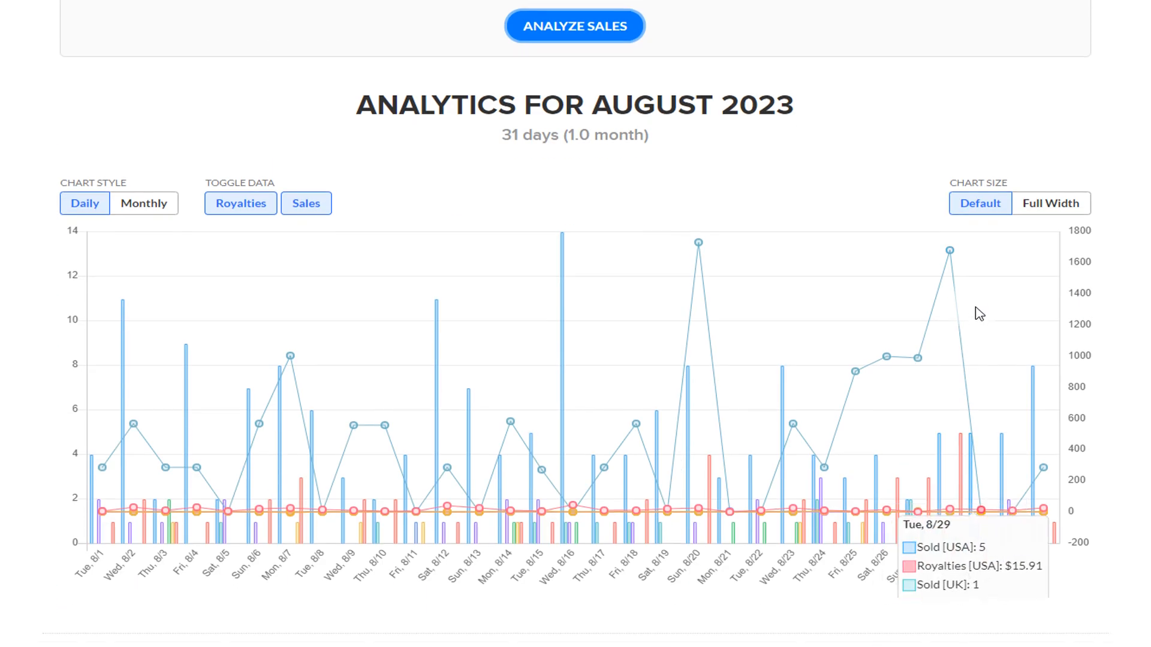
pyautogui.scroll(-5, 978, 308)
pyautogui.scroll(-5, 978, 308)
pyautogui.scroll(-1, 972, 306)
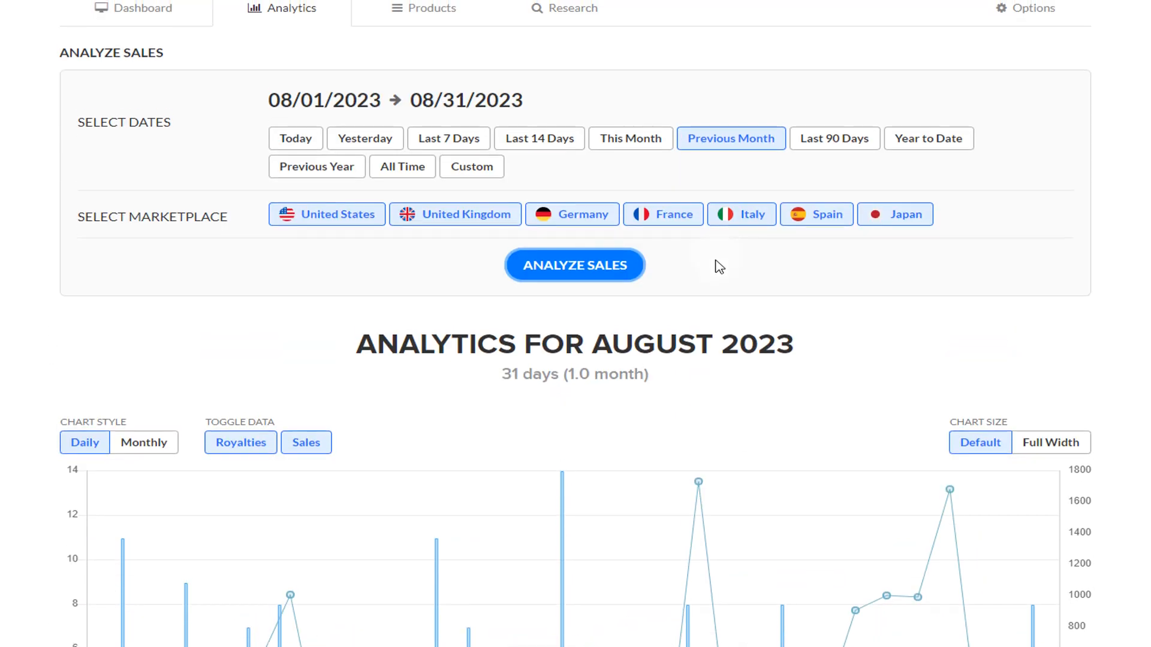
pyautogui.scroll(3, 697, 287)
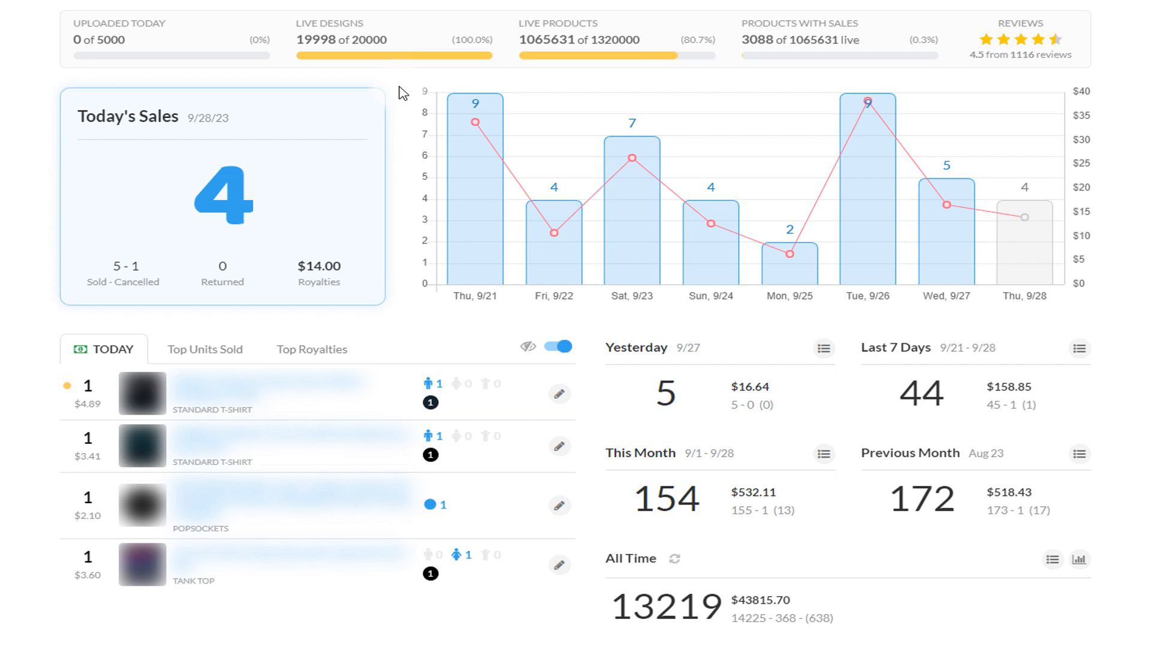
# Show the Sales: All Time chart from the All Time card's View Chart icon.
pyautogui.click(1081, 564)
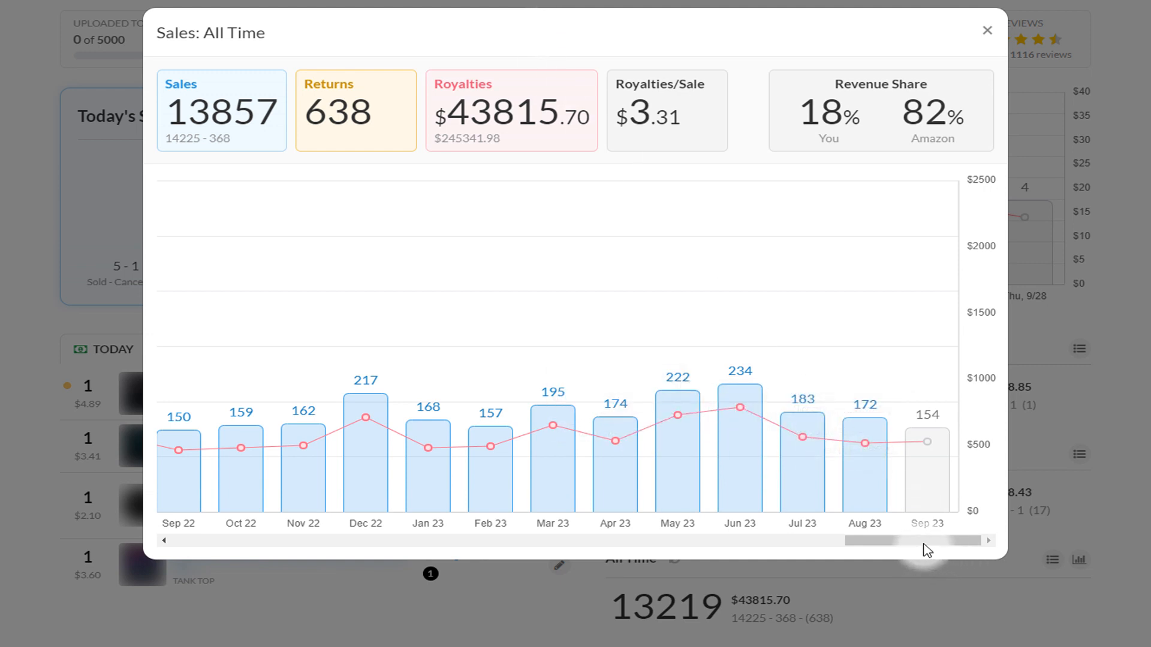
pyautogui.moveTo(927, 545); pyautogui.dragTo(910, 544)
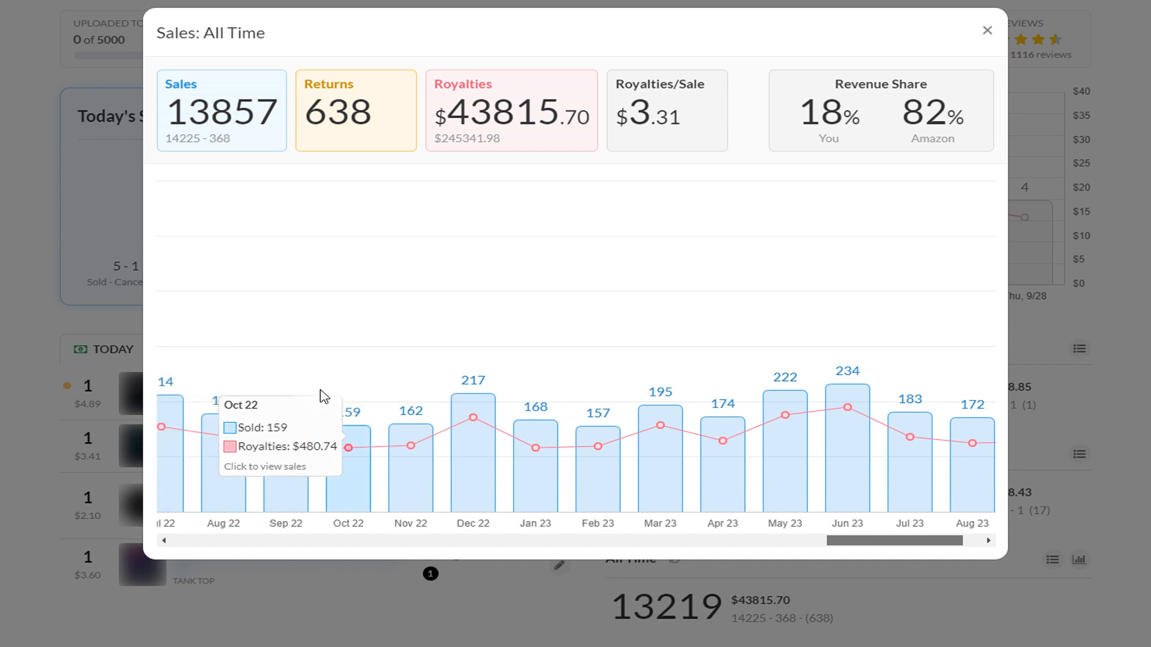
pyautogui.moveTo(858, 541); pyautogui.dragTo(895, 546)
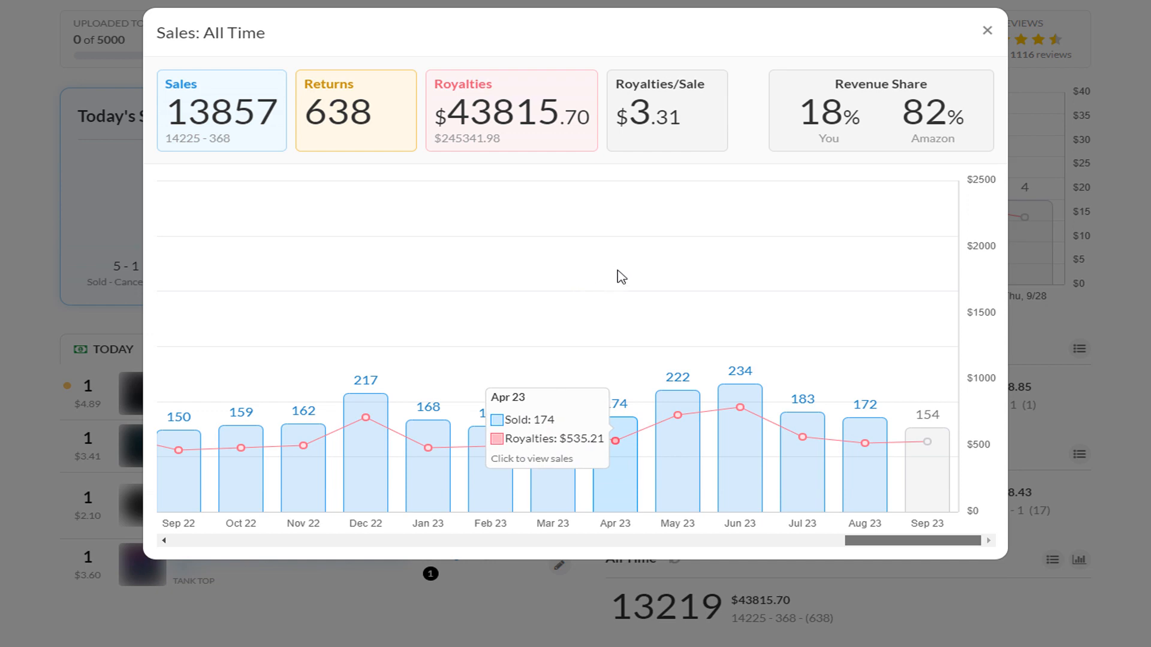
# Close the Sales: All Time chart, leaving the dashboard overview showing.
pyautogui.click(987, 30)
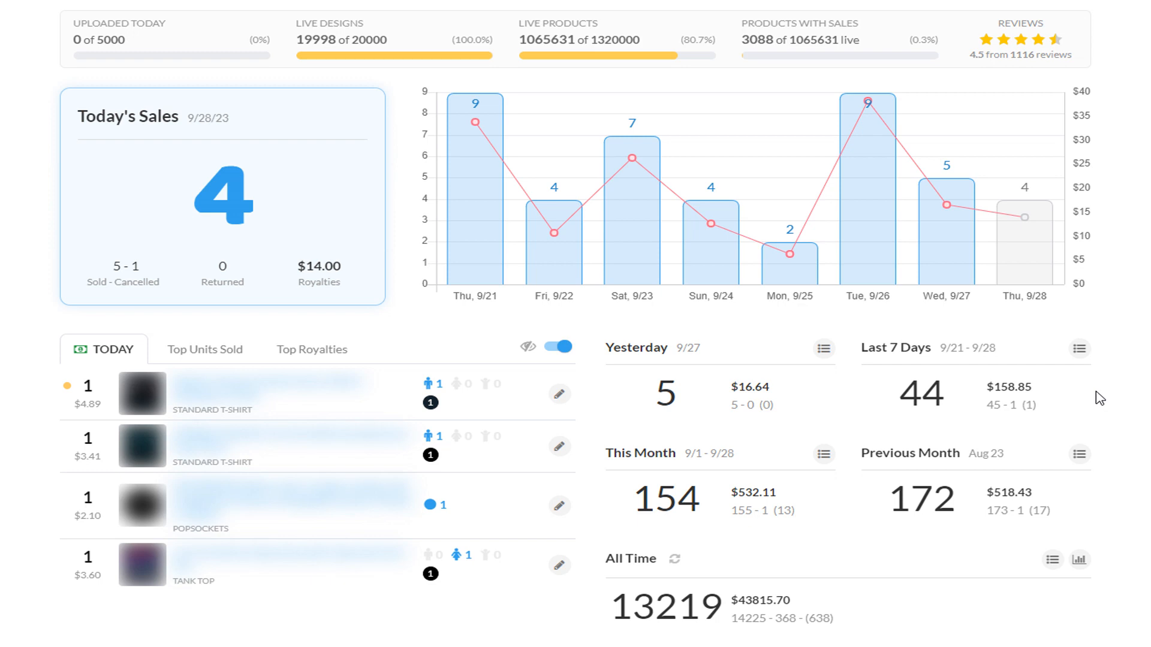